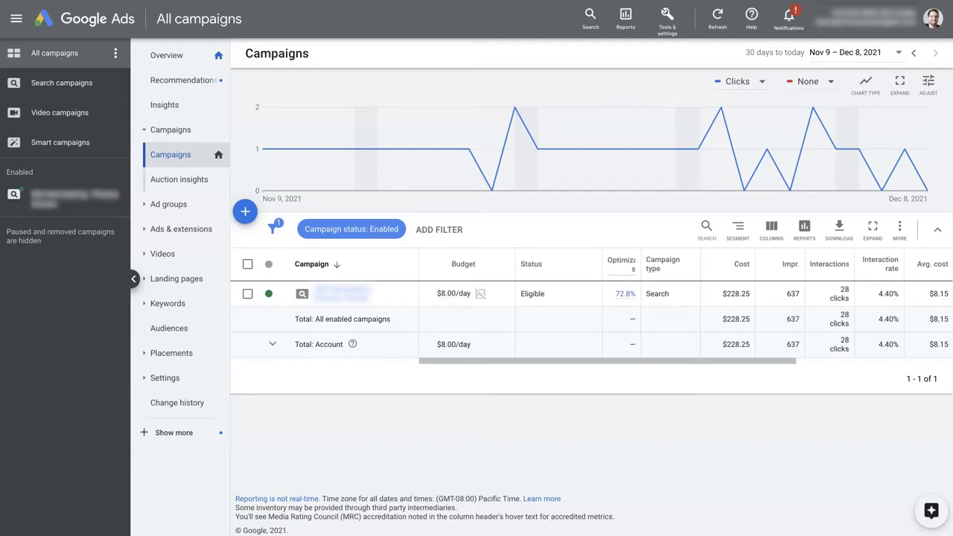
Step: Multiply the $8 daily budget by 30 days on the calculator, giving $240 a month
click(420, 449)
mouse_move(240, 359)
mouse_down()
mouse_move(85, 338)
mouse_move(93, 348)
mouse_up()
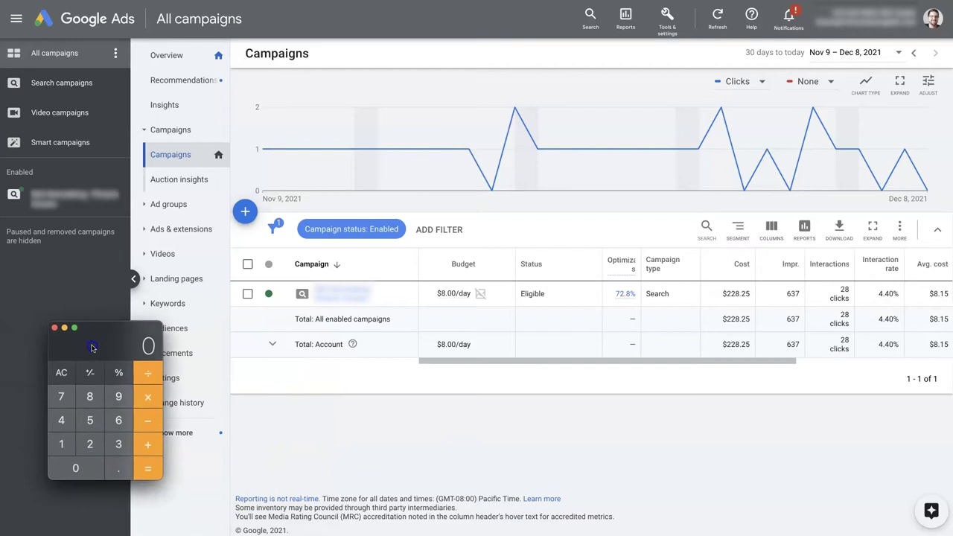
click(90, 397)
click(118, 443)
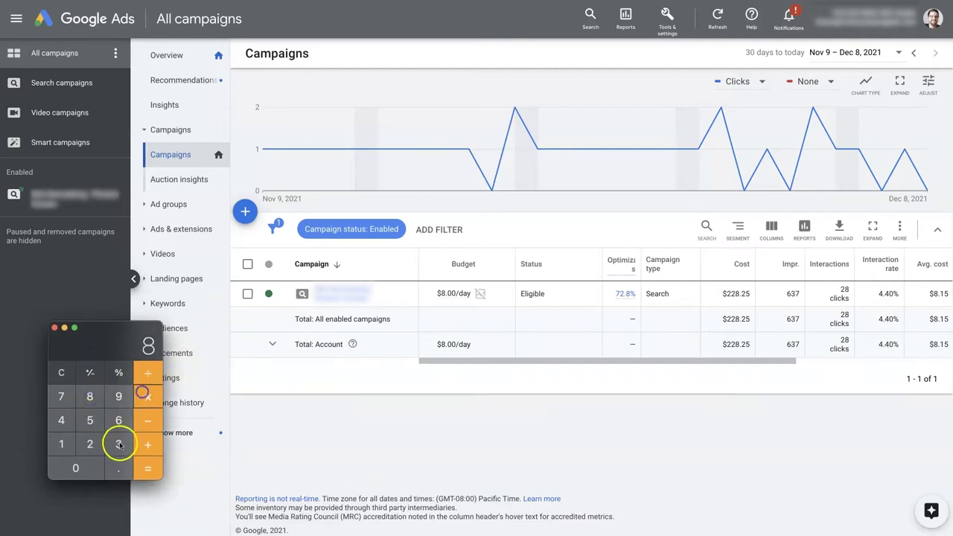
click(77, 466)
click(147, 469)
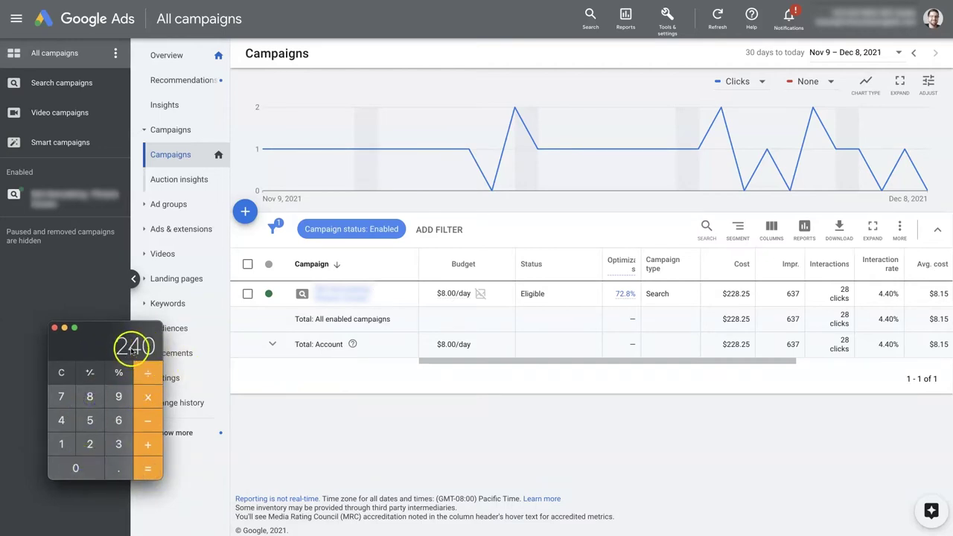
Step: Divide a $250 monthly amount by 30 days, giving about $8.33 per day
click(63, 375)
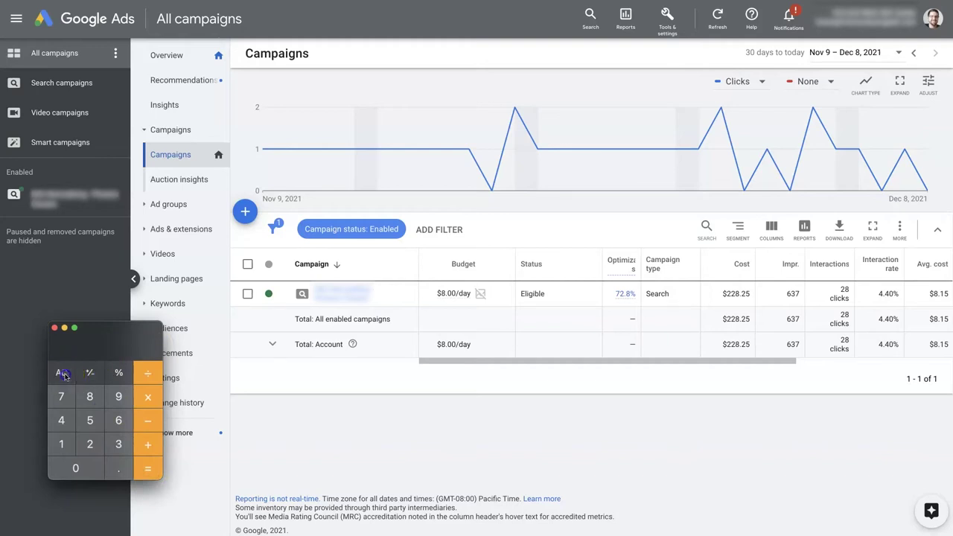
click(89, 441)
click(90, 420)
click(75, 468)
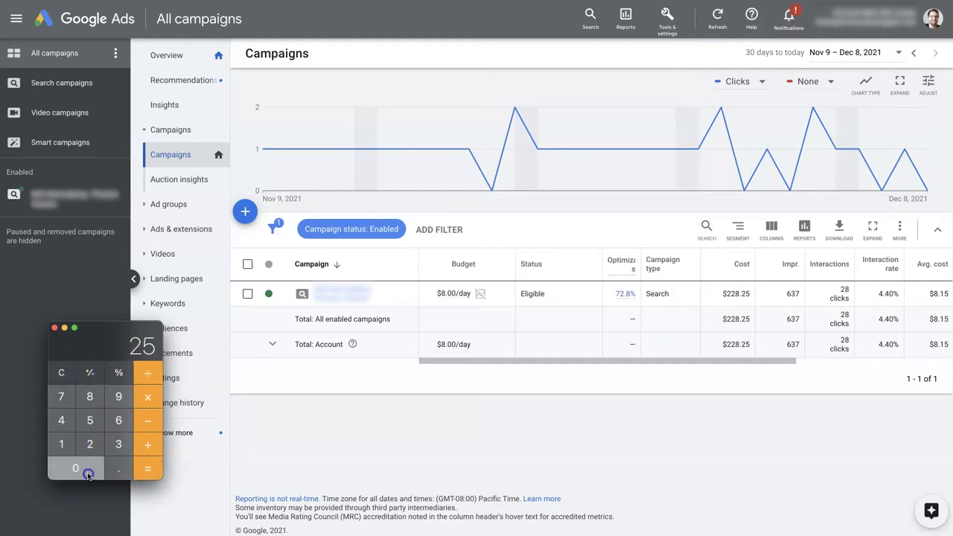
click(148, 396)
click(117, 444)
click(90, 464)
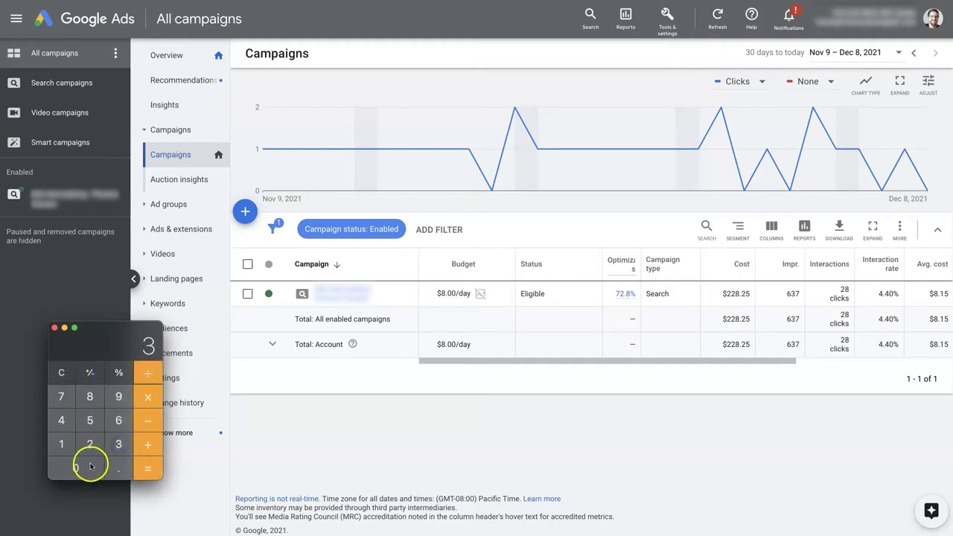
click(143, 463)
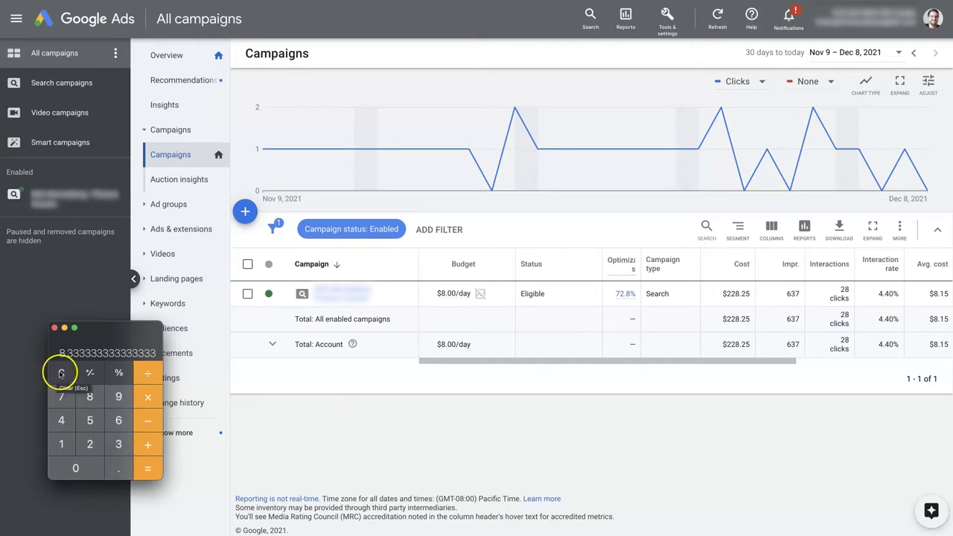
Step: Clear the calculator and open the editor for the campaign's $8.00 daily budget
click(59, 375)
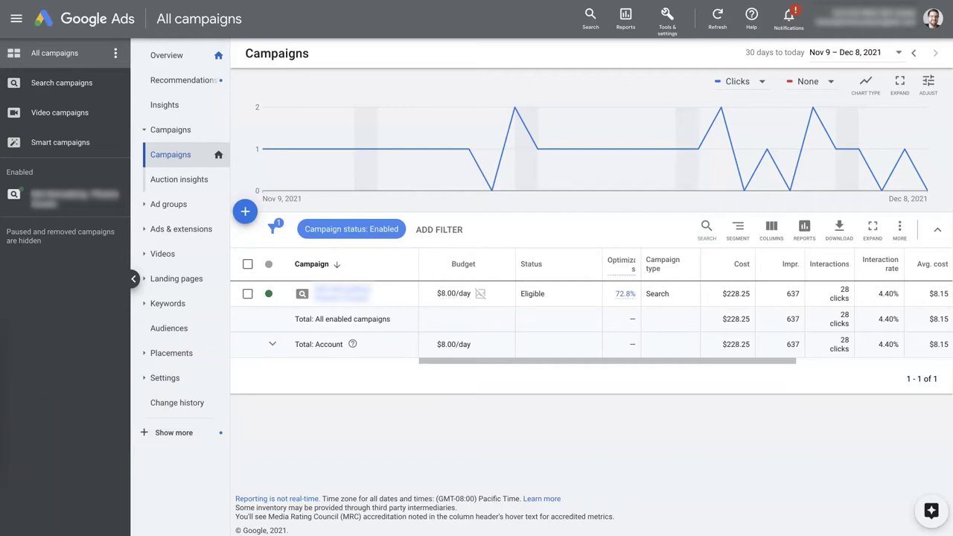
click(505, 437)
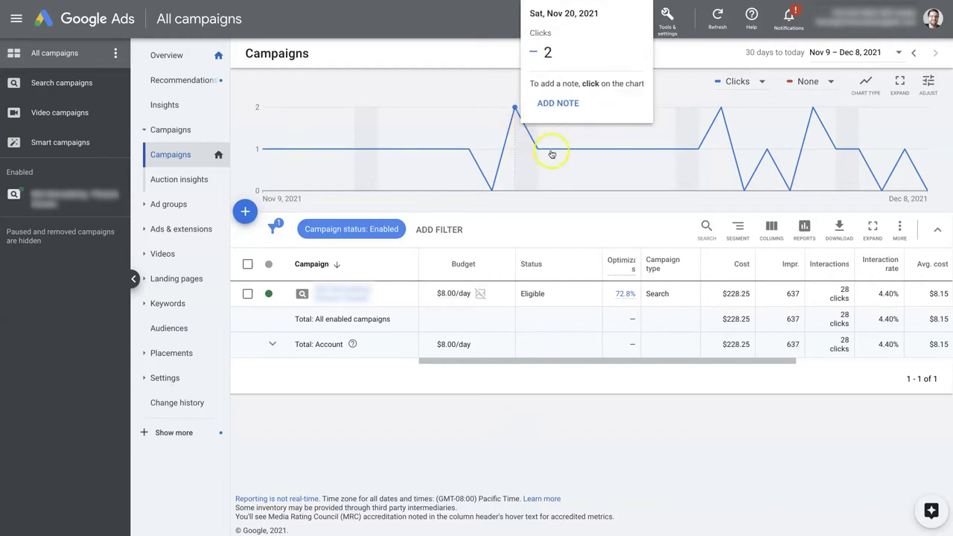
mouse_move(860, 149)
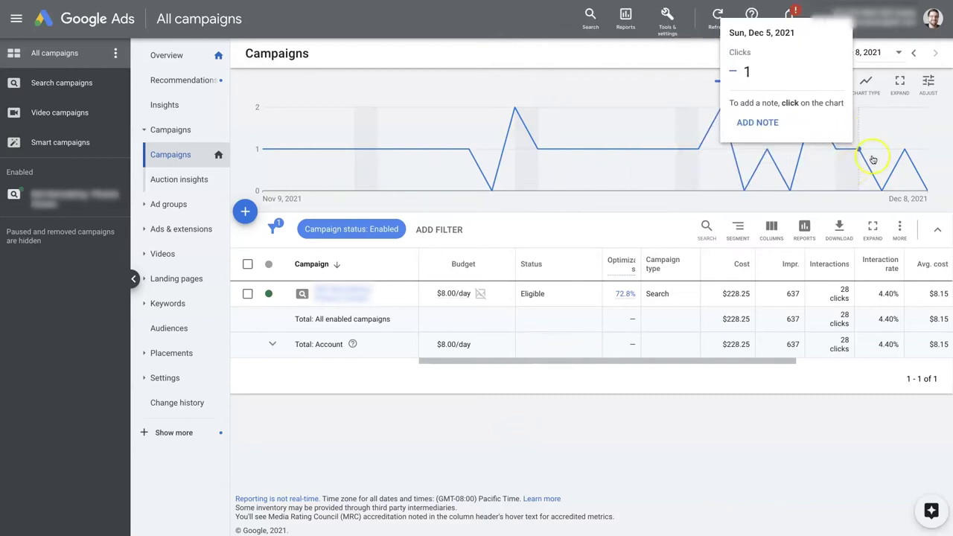
click(525, 443)
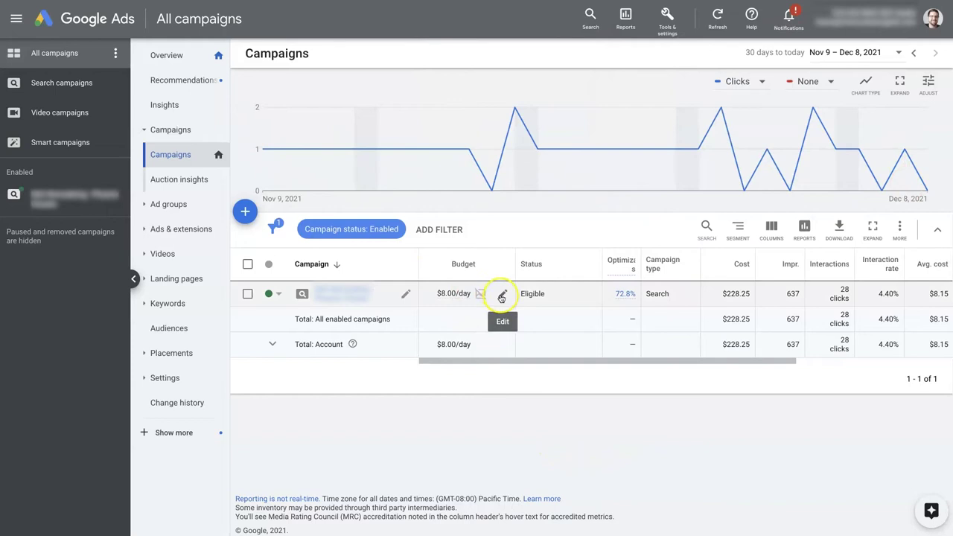
Step: Replace the 8.00 budget with a trial $0.01 amount, then cancel to keep $8.00/day
click(502, 298)
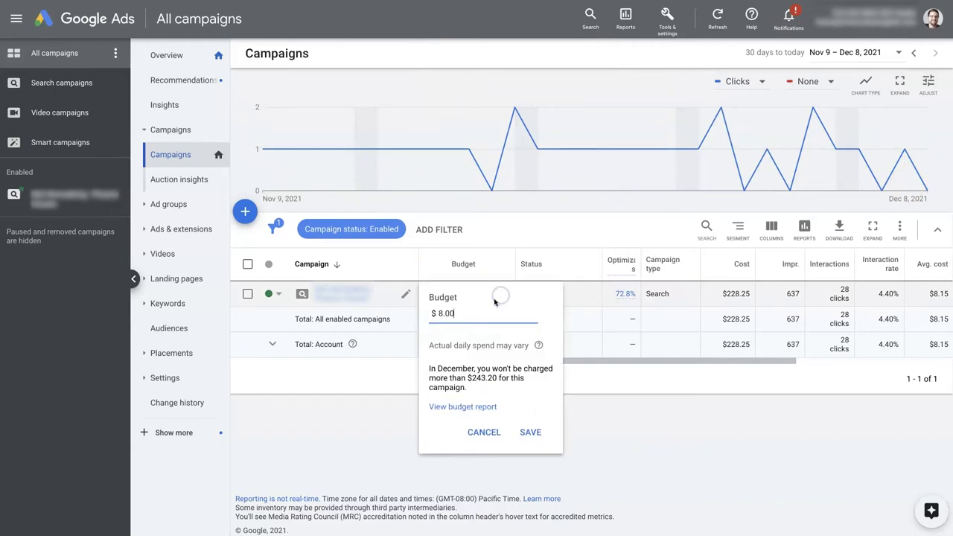
double_click(445, 313)
key(BackSpace)
text(1)
click(482, 439)
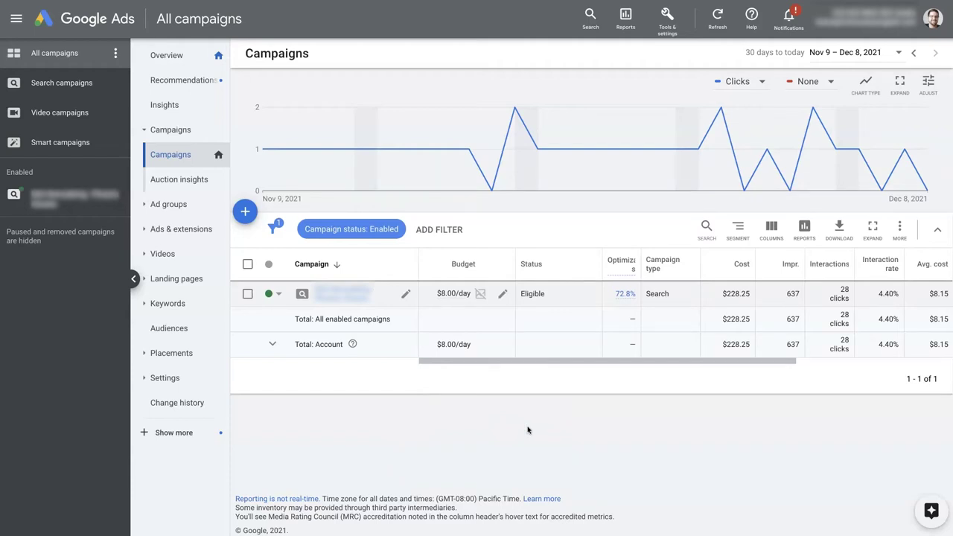
Step: Show the $8.00/day budget popup noting December charges won't exceed $243.20
click(512, 425)
click(511, 418)
click(488, 421)
click(488, 421)
mouse_move(454, 294)
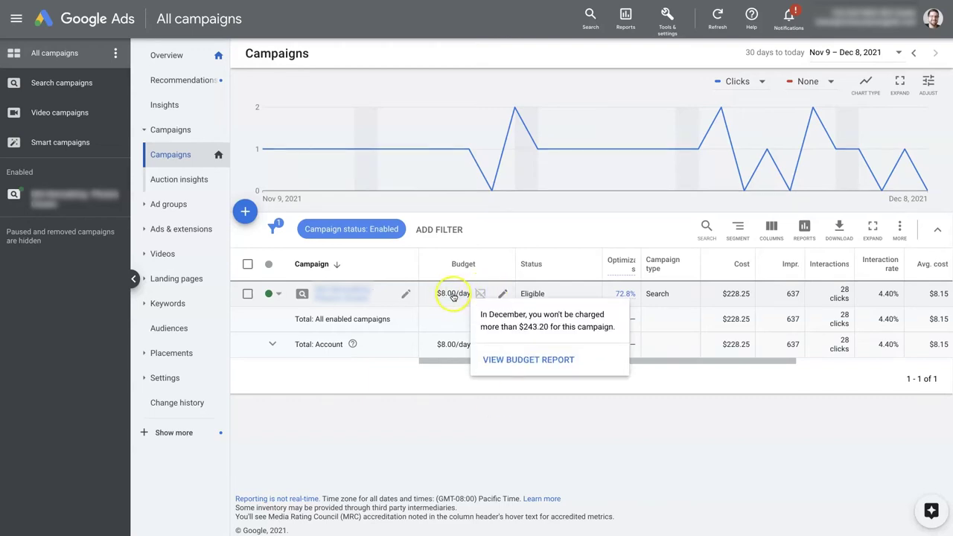
Step: Close the December budget note, then go to the Missoula SEO Geek 'Paid Ads' page
click(486, 432)
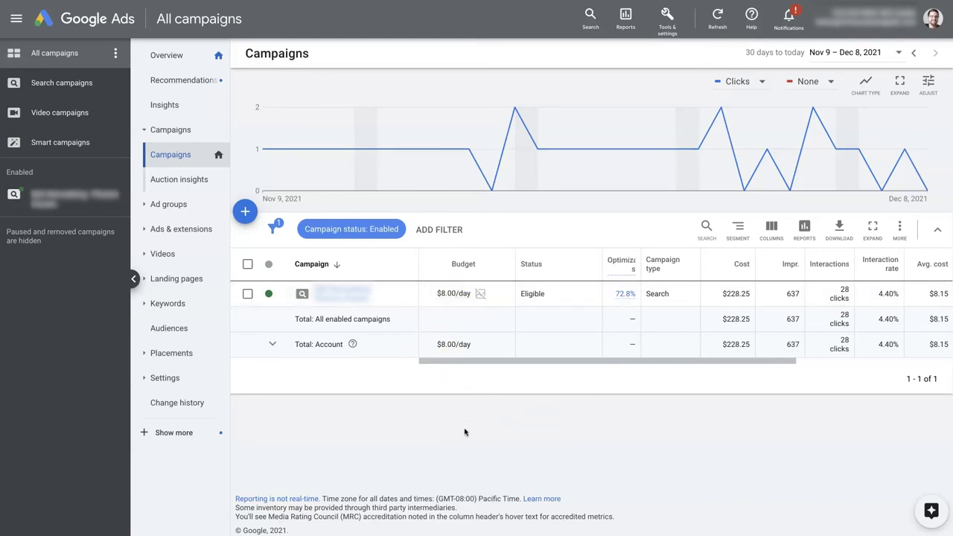
click(470, 429)
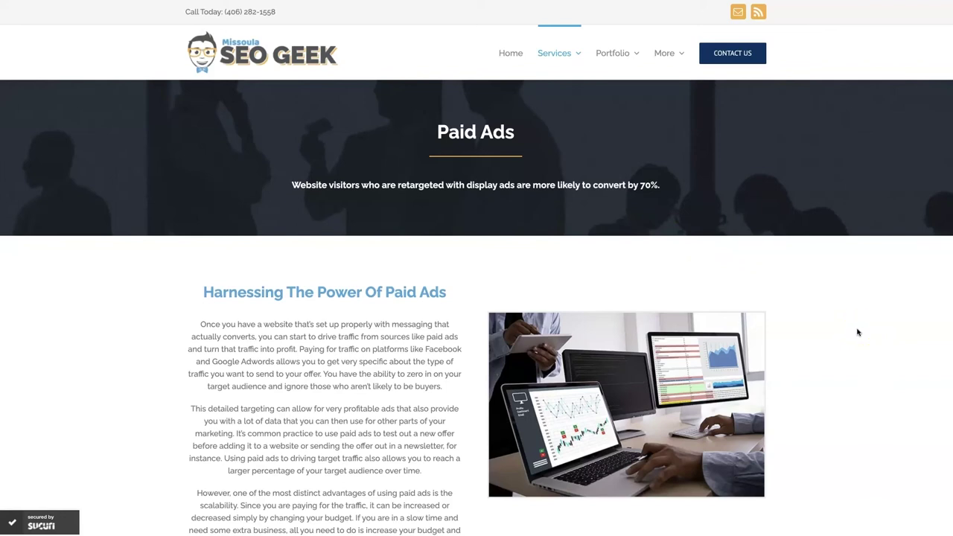
scroll(844, 370, down, 5)
scroll(844, 370, down, 4)
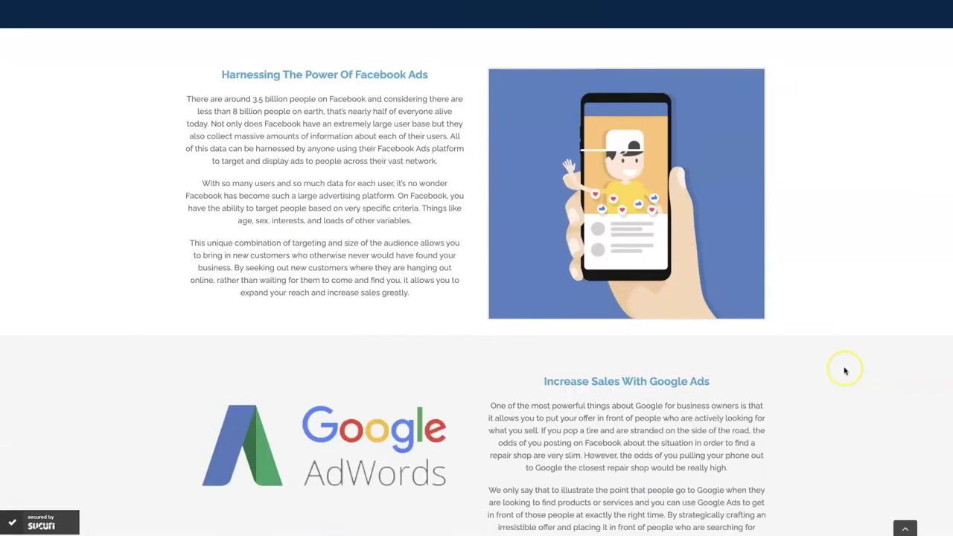
scroll(845, 371, down, 4)
scroll(845, 371, down, 1)
scroll(844, 370, down, 1)
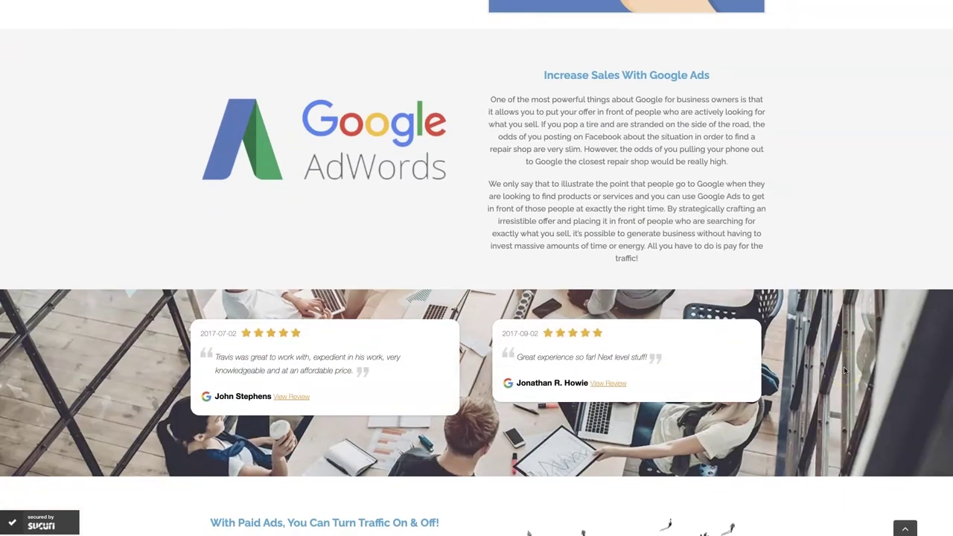
scroll(844, 367, up, 1)
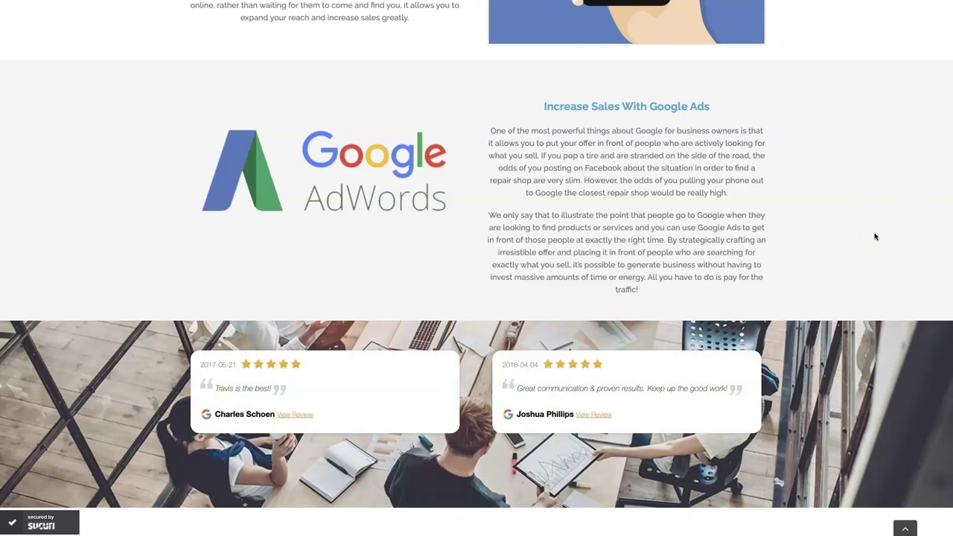
key(Home)
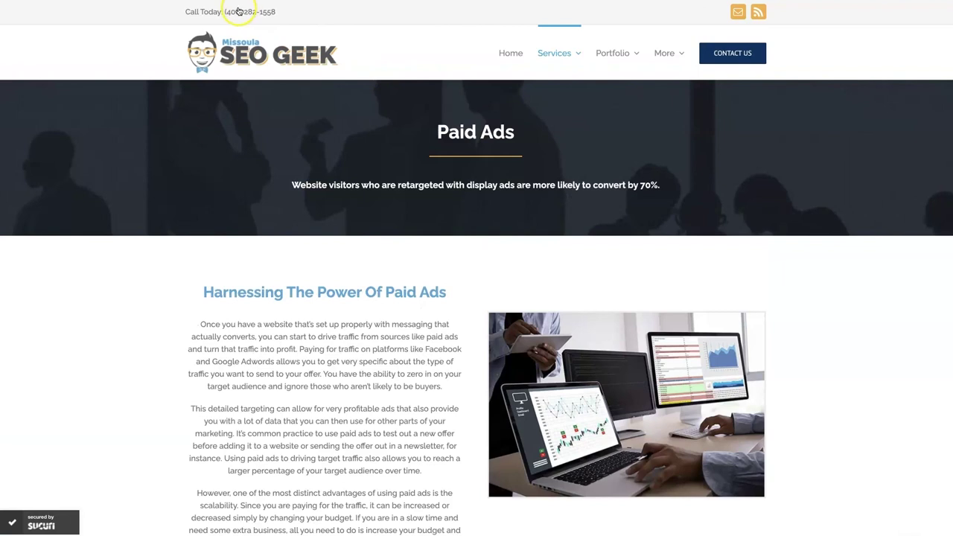